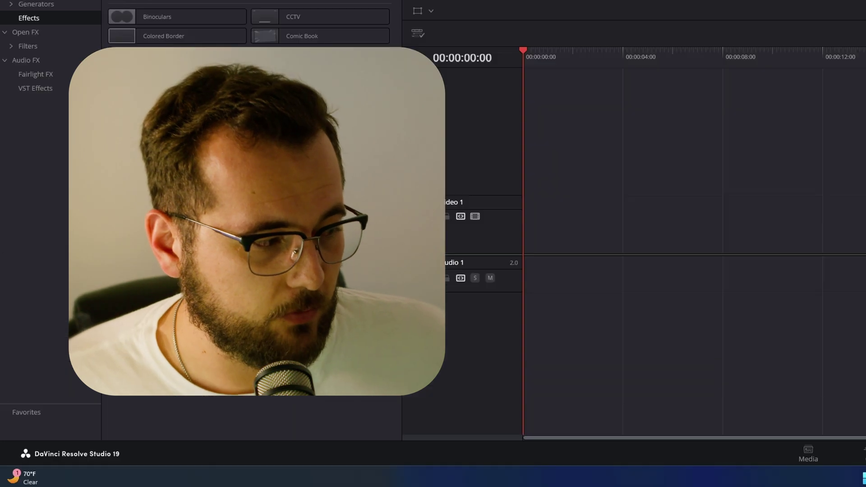
Place a Fusion Composition on Video 1 at the timeline start and open it in Fusion
{"action": "left_click_drag", "start_coordinate": [135, 261], "coordinate": [265, 376]}
{"action": "left_click_drag", "start_coordinate": [612, 239], "coordinate": [609, 214]}
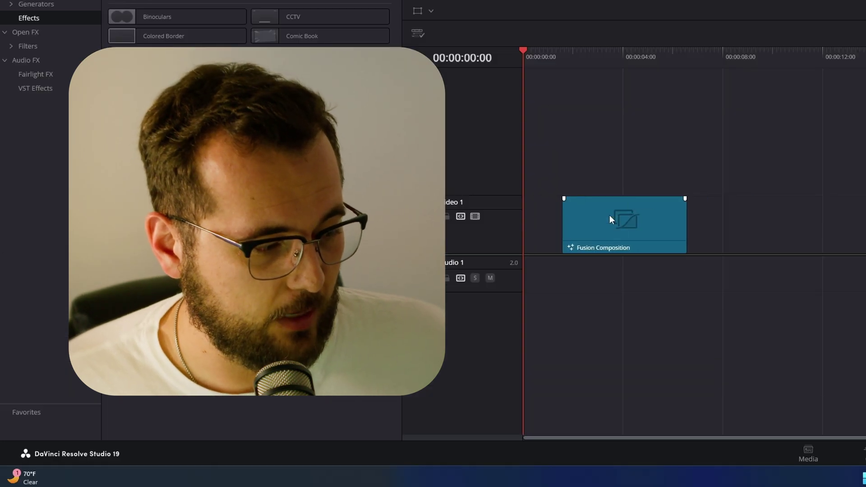
{"action": "right_click", "coordinate": [586, 218]}
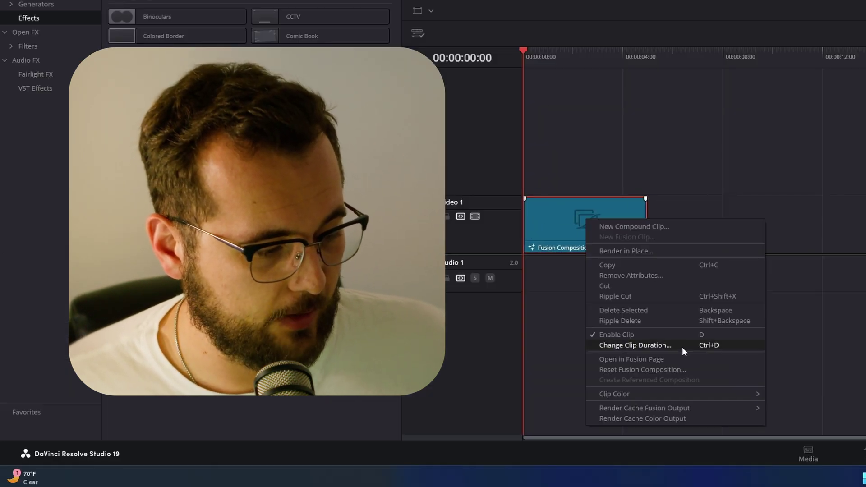
{"action": "left_click", "coordinate": [684, 359]}
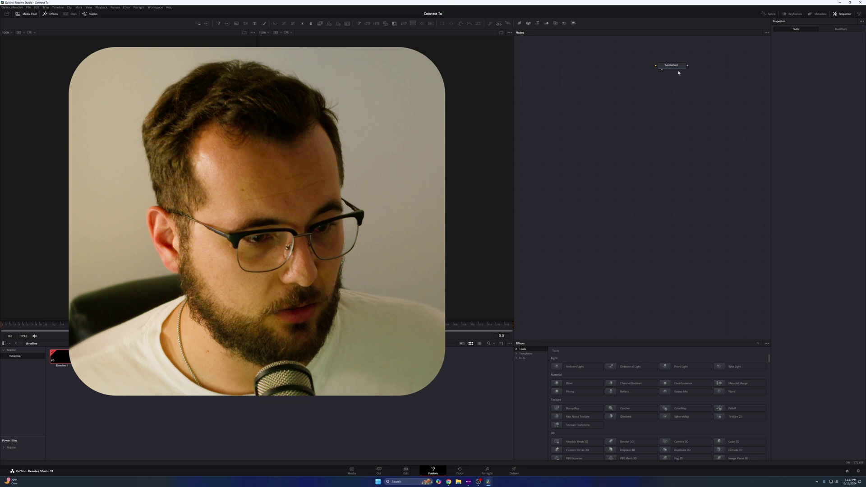
Move MediaOut1 lower, then add a Background node and the logo image to the node graph
{"action": "left_click_drag", "start_coordinate": [671, 65], "coordinate": [634, 236]}
{"action": "left_click_drag", "start_coordinate": [679, 152], "coordinate": [654, 120]}
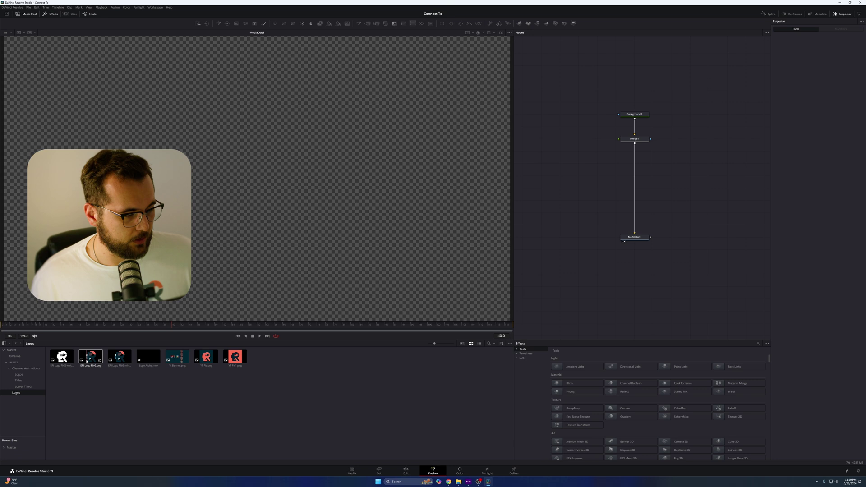
{"action": "left_click_drag", "start_coordinate": [90, 357], "coordinate": [619, 139]}
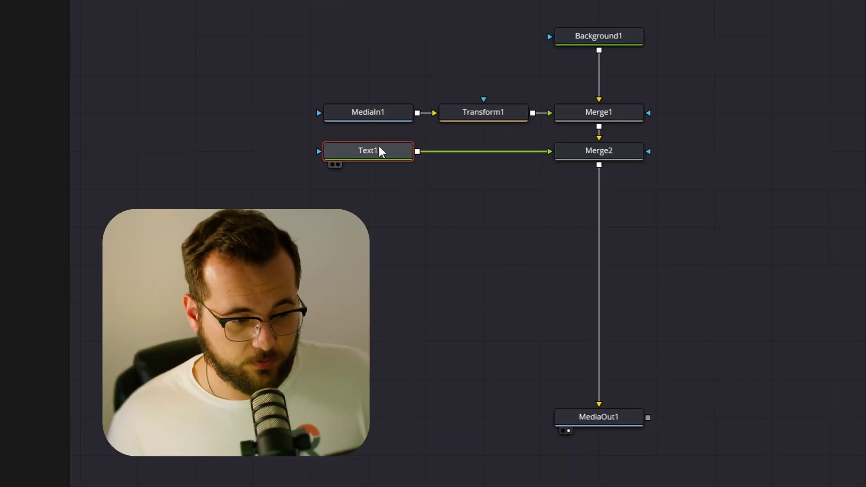
Keyframe Text1's Center at frame 10, set Center Y to 0.073 at frame 0, and preview the slide
{"action": "left_click", "coordinate": [632, 201]}
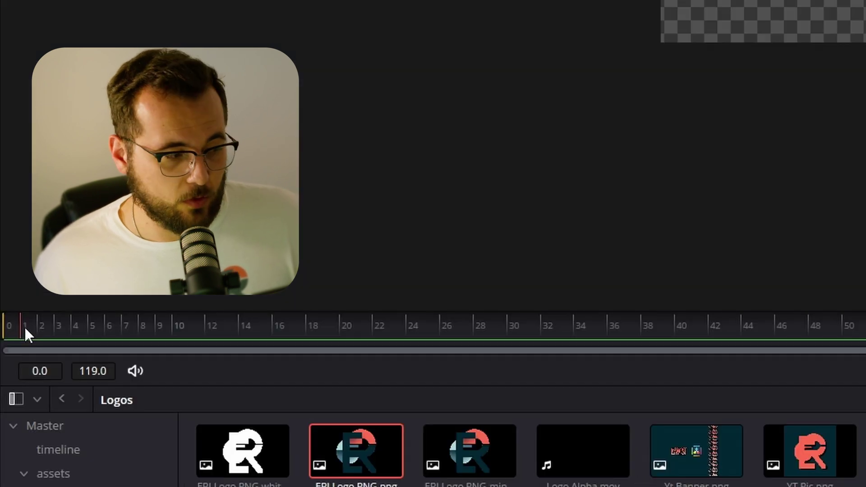
{"action": "left_click", "coordinate": [180, 328]}
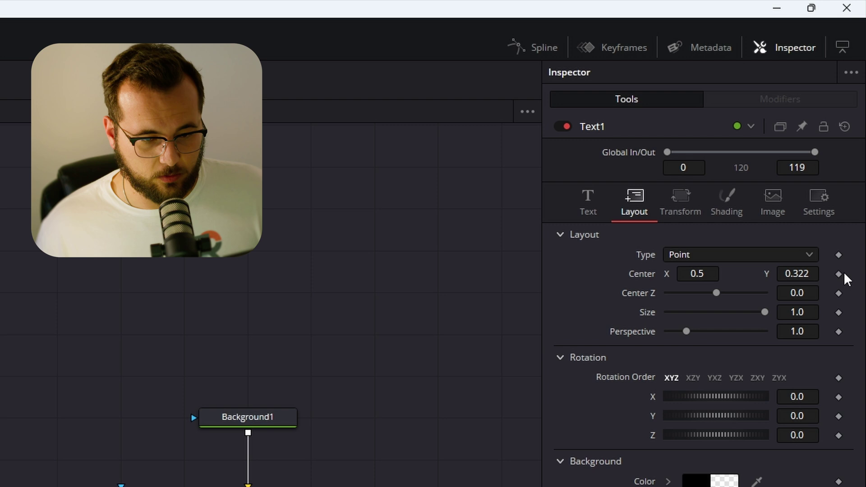
{"action": "left_click", "coordinate": [838, 274]}
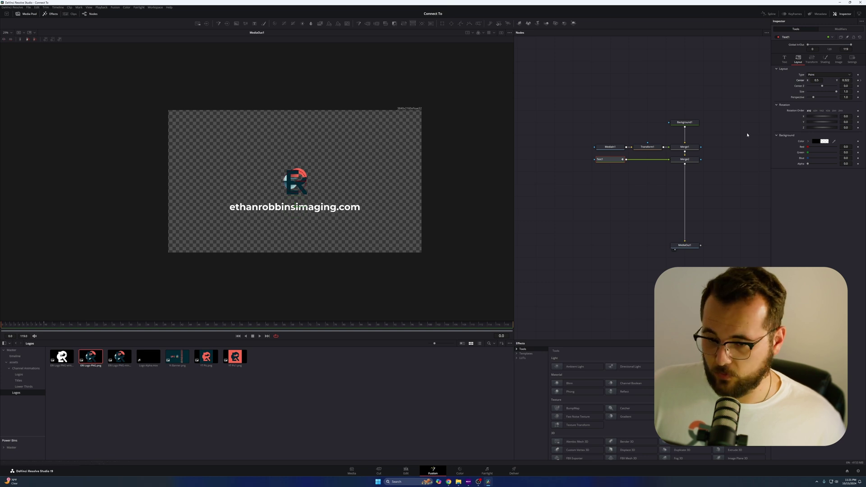
{"action": "left_click_drag", "start_coordinate": [846, 80], "coordinate": [829, 89]}
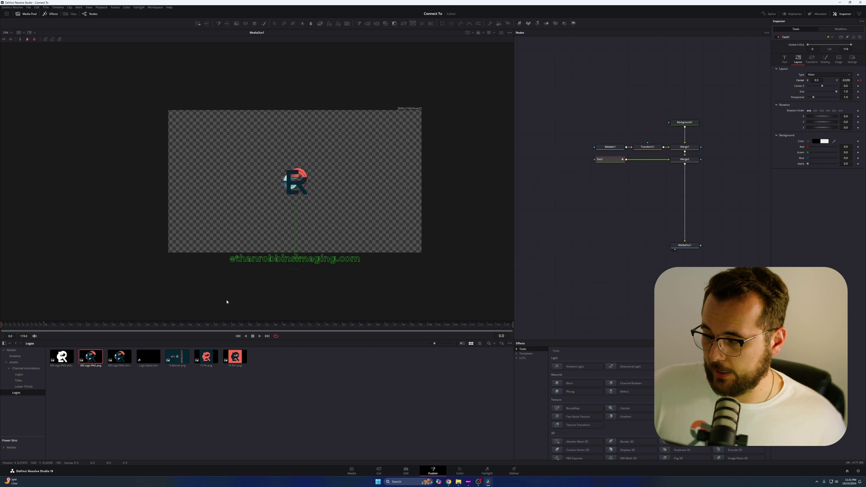
{"action": "left_click_drag", "start_coordinate": [6, 325], "coordinate": [55, 329]}
Select the logo's Transform1 node to show its controls in the Inspector
{"action": "left_click", "coordinate": [648, 146]}
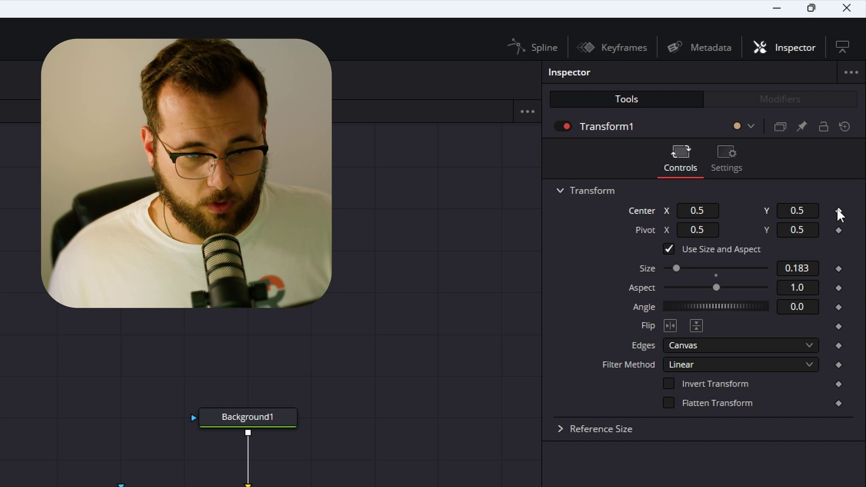
Connect Transform1's Center to Path1's Position so the logo follows the text
{"action": "right_click", "coordinate": [837, 210]}
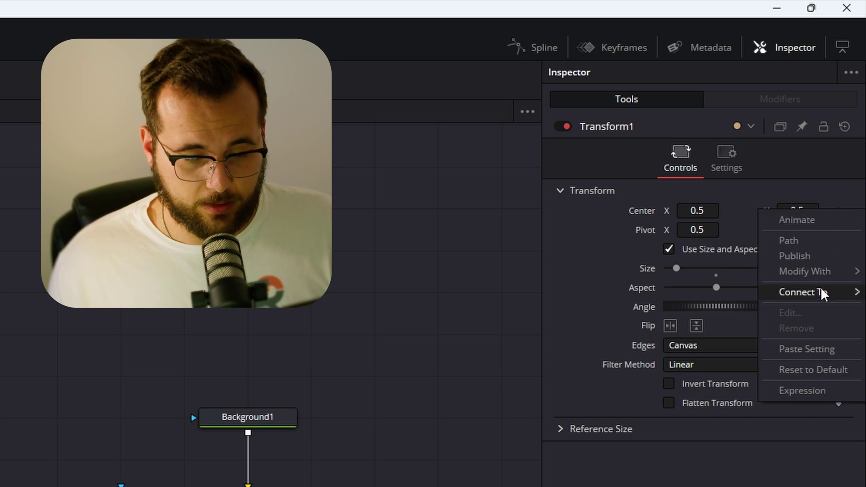
{"action": "mouse_move", "coordinate": [822, 292]}
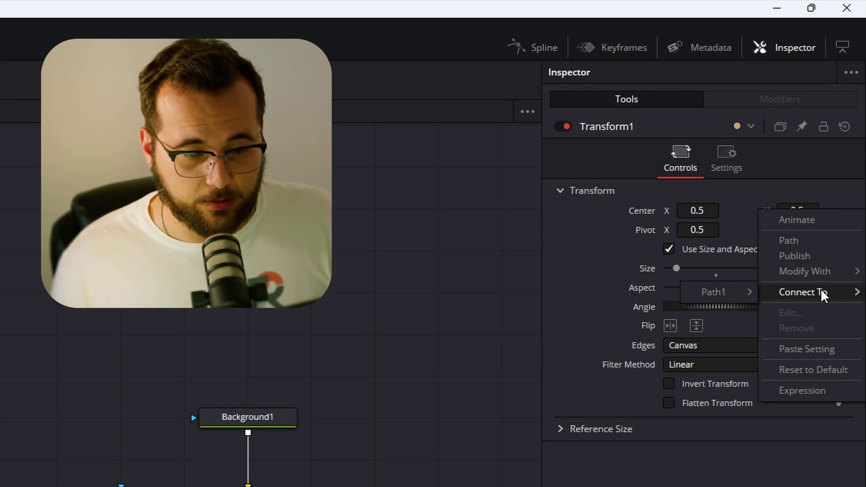
{"action": "mouse_move", "coordinate": [727, 289]}
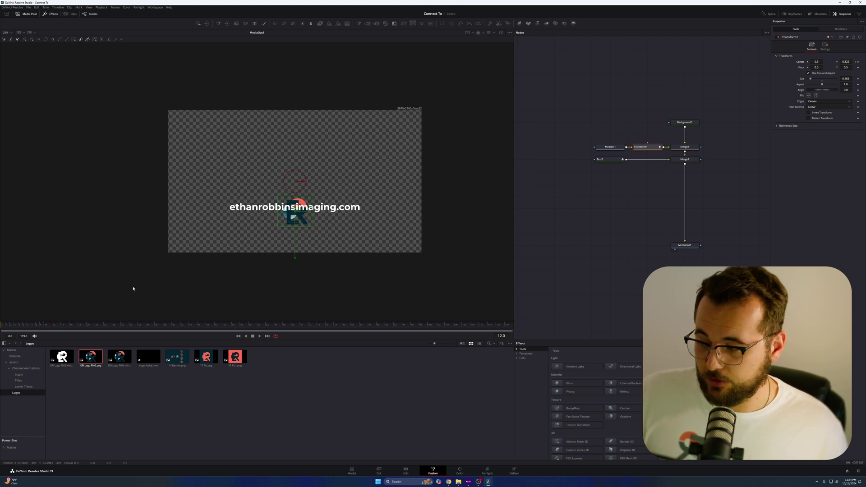
Verify the logo follows the text, undo a test move, then shift MediaIn1 and Transform1 left
{"action": "mouse_move", "coordinate": [44, 327]}
{"action": "left_mouse_down"}
{"action": "mouse_move", "coordinate": [12, 327]}
{"action": "mouse_move", "coordinate": [48, 327]}
{"action": "left_mouse_up"}
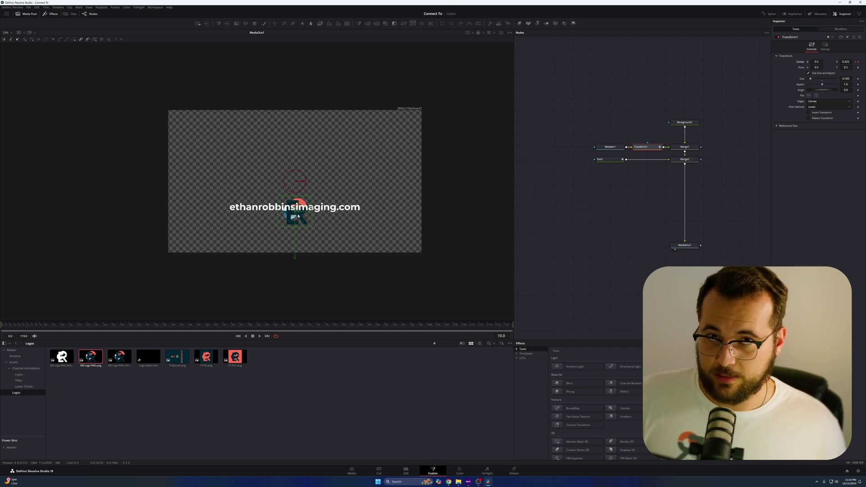
{"action": "mouse_move", "coordinate": [297, 216]}
{"action": "left_mouse_down"}
{"action": "mouse_move", "coordinate": [292, 212]}
{"action": "mouse_move", "coordinate": [310, 210]}
{"action": "mouse_move", "coordinate": [299, 208]}
{"action": "left_mouse_up"}
{"action": "key", "text": "ctrl+z"}
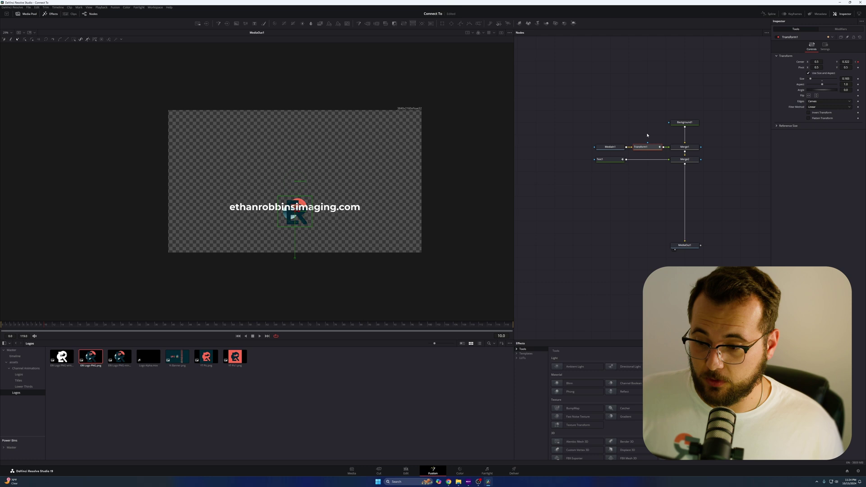
{"action": "left_click_drag", "start_coordinate": [647, 136], "coordinate": [597, 148]}
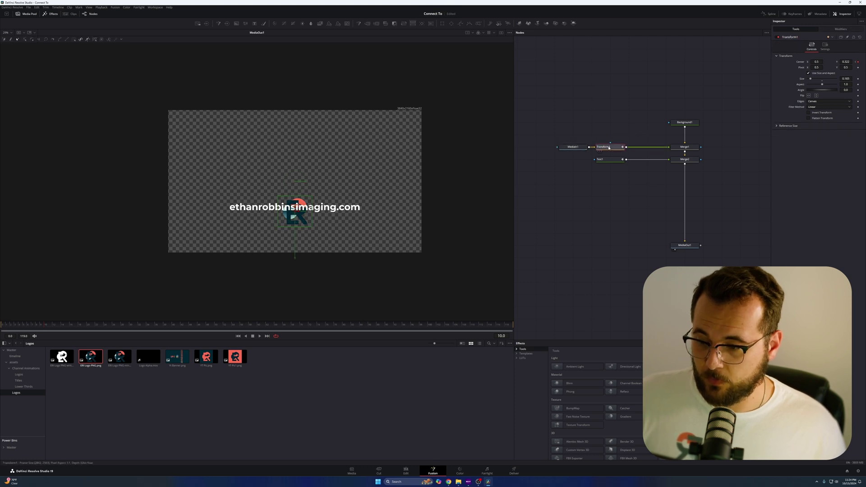
Add Transform2 to raise the logo, preview the animation from frame 0, then delete Transform2
{"action": "left_click", "coordinate": [404, 24]}
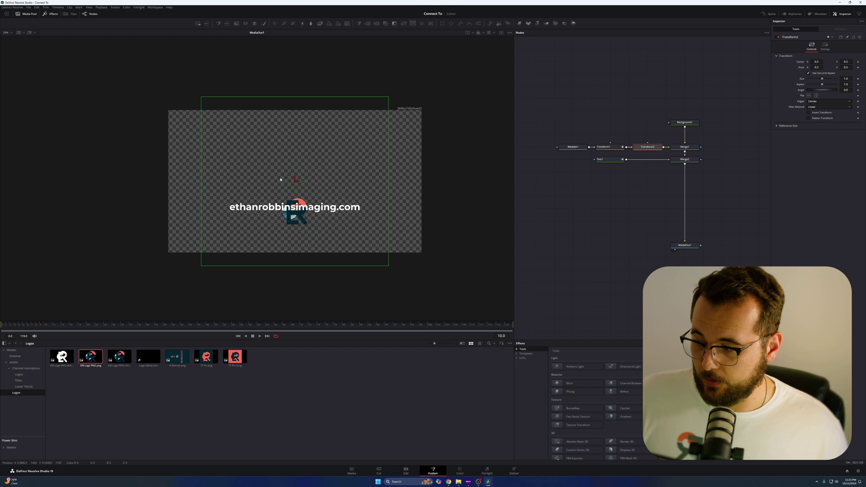
{"action": "left_click_drag", "start_coordinate": [295, 180], "coordinate": [300, 147]}
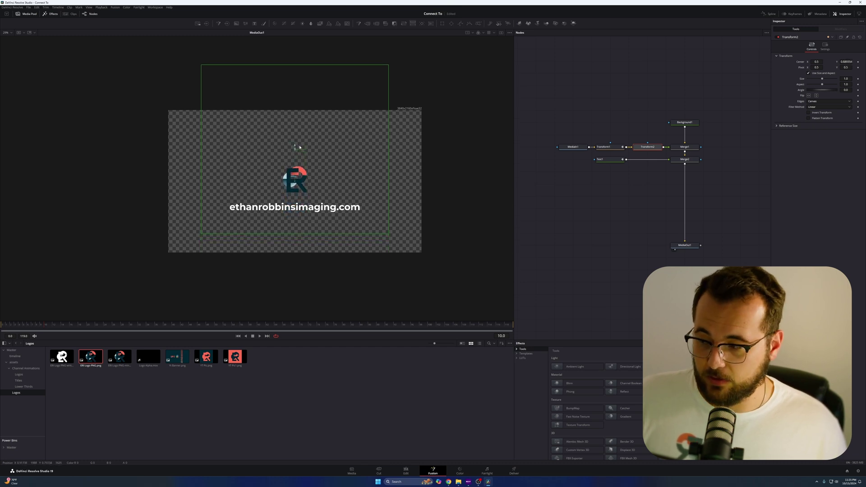
{"action": "left_click_drag", "start_coordinate": [45, 325], "coordinate": [1, 330]}
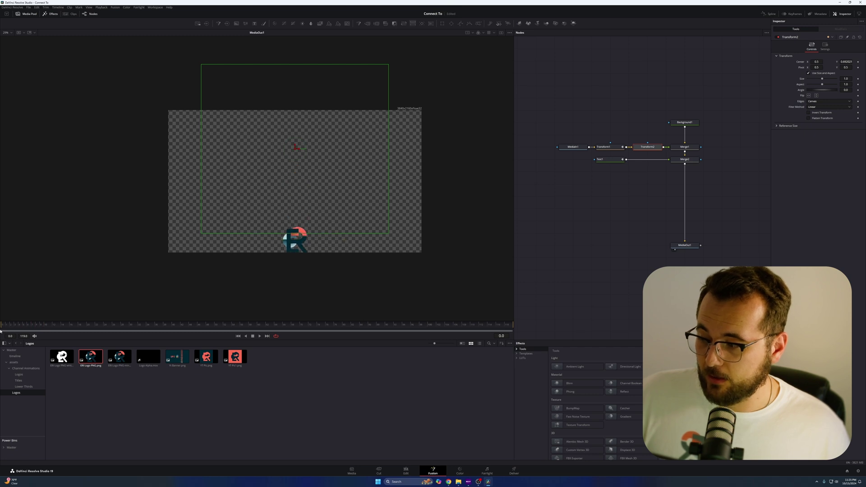
{"action": "key", "text": "space"}
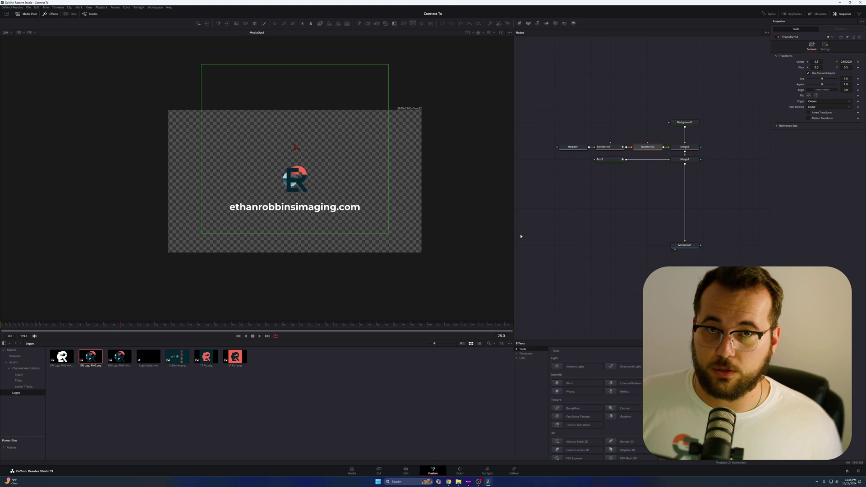
{"action": "key", "text": "Delete"}
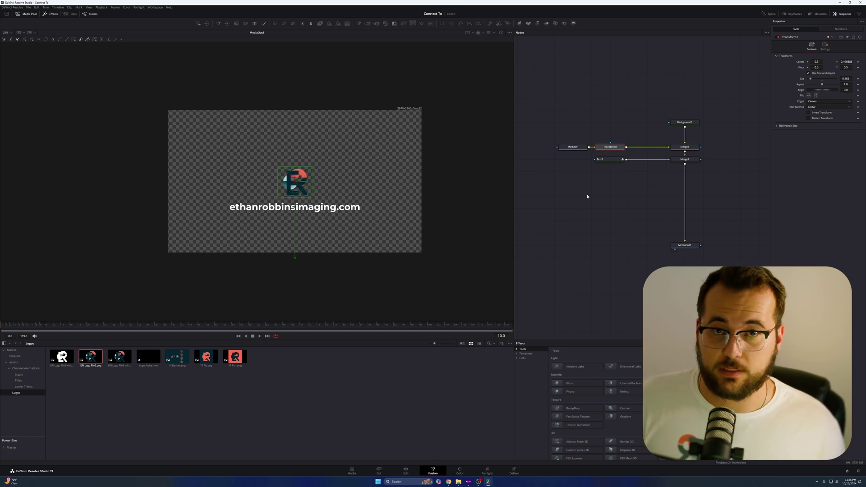
Select Text1 and pin its layout settings in the Inspector
{"action": "left_click", "coordinate": [604, 160]}
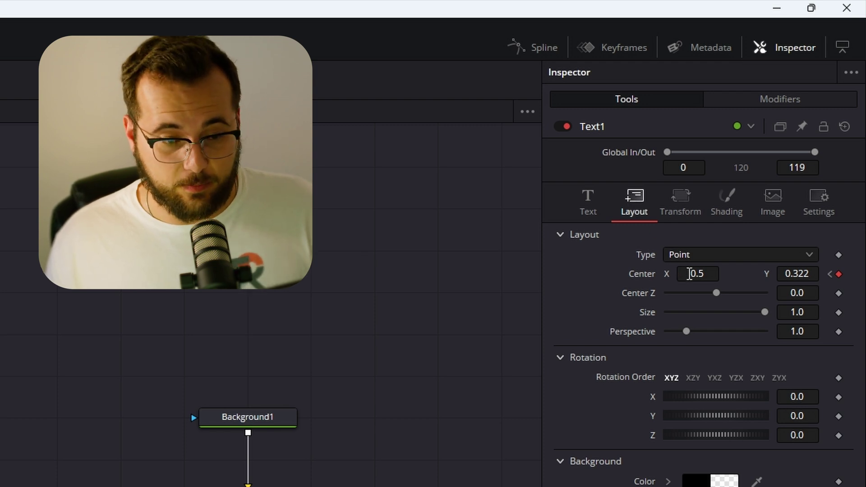
{"action": "left_click", "coordinate": [801, 126]}
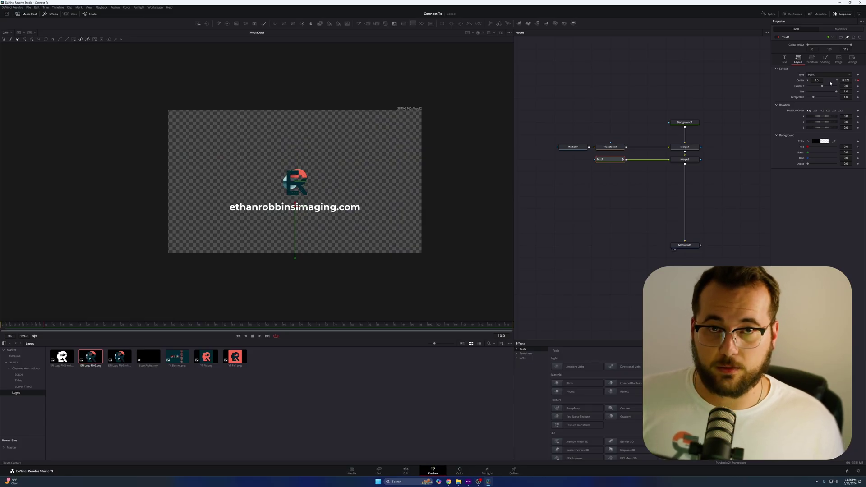
Inspect Merge1, Background1 and the MediaIn1 logo node alongside the pinned Text1 settings
{"action": "left_click", "coordinate": [684, 146]}
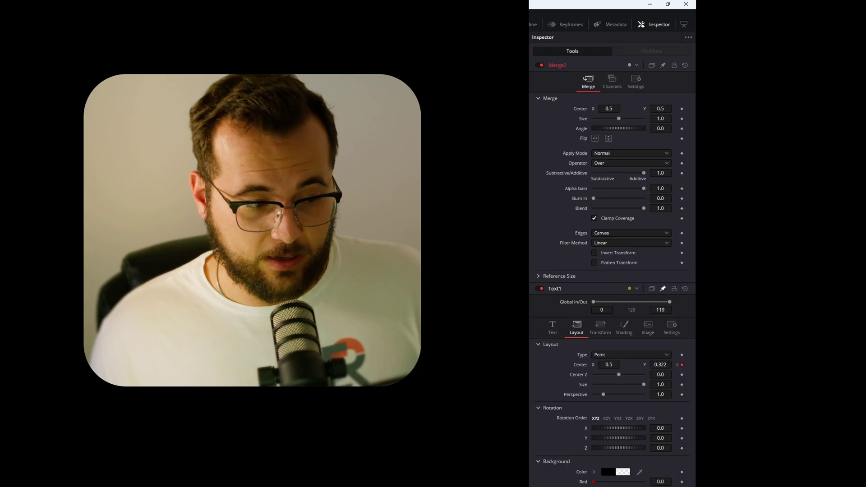
{"action": "left_click", "coordinate": [684, 122]}
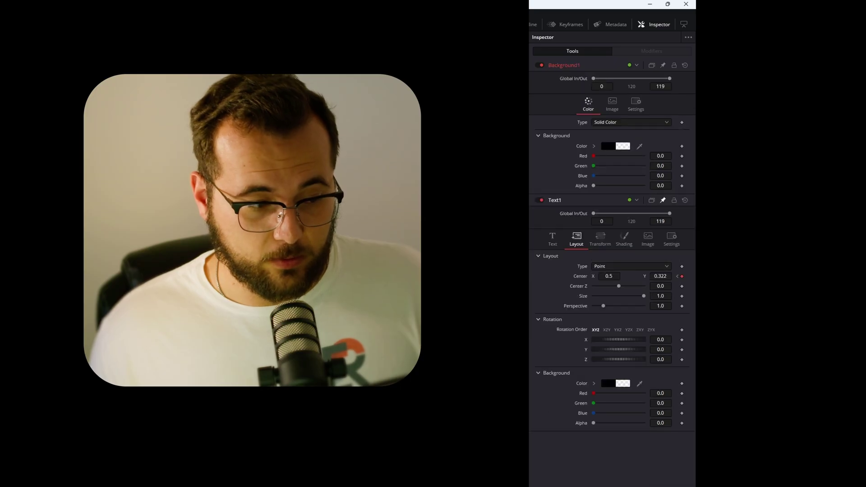
{"action": "left_click", "coordinate": [573, 147]}
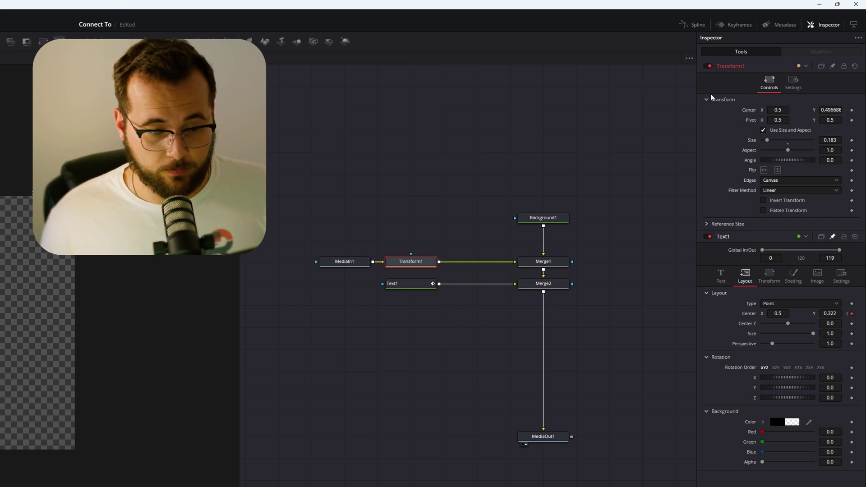
Add an expression to Transform1's Center and pick-whip it to Text1's Center (Text1.Center)
{"action": "right_click", "coordinate": [852, 114]}
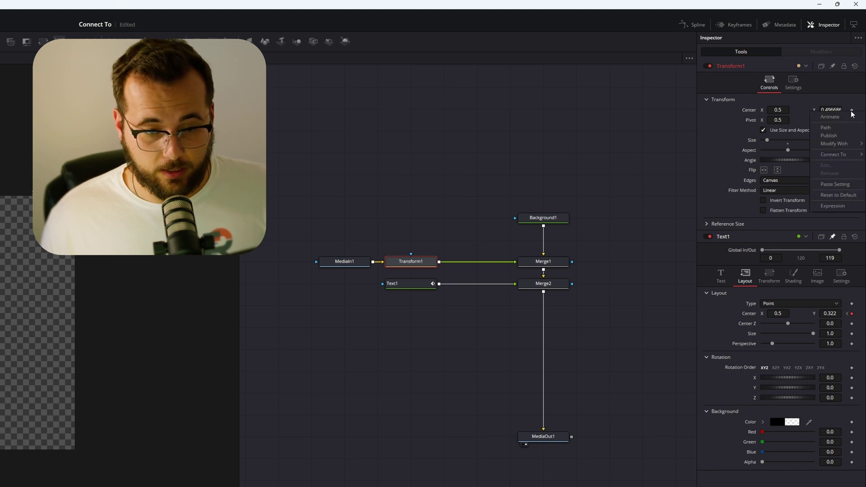
{"action": "left_click", "coordinate": [847, 206]}
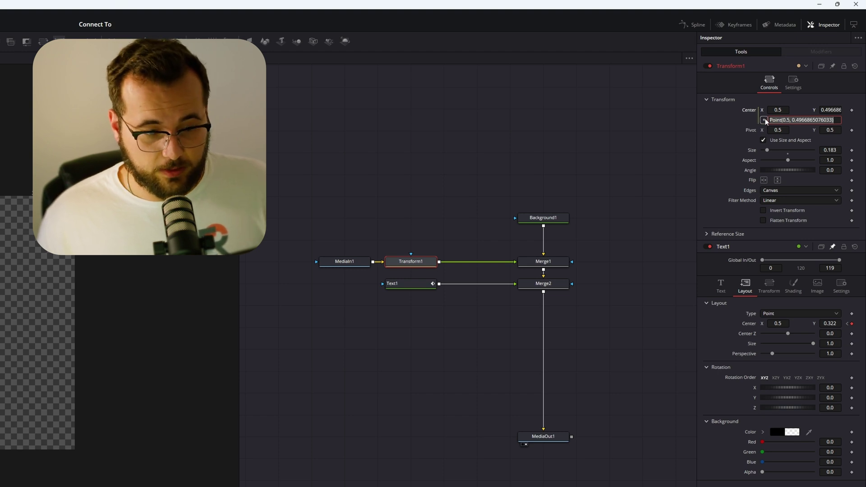
{"action": "left_click_drag", "start_coordinate": [764, 121], "coordinate": [750, 327]}
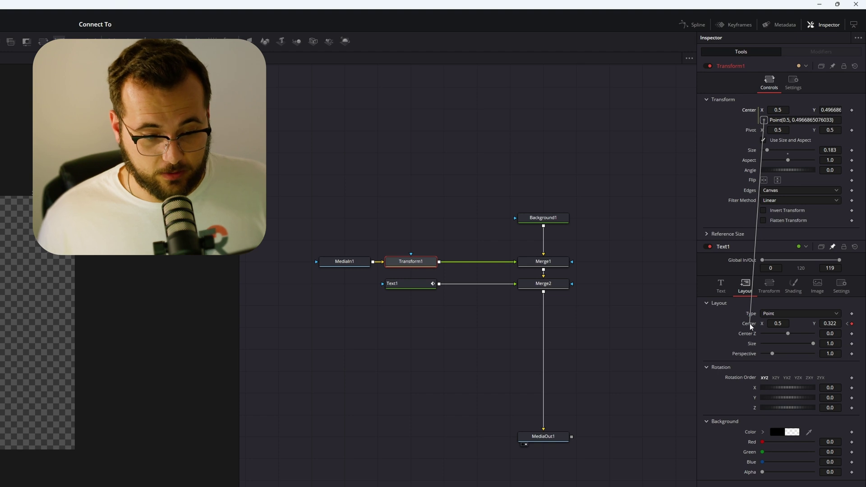
{"action": "left_click_drag", "start_coordinate": [750, 326], "coordinate": [750, 327]}
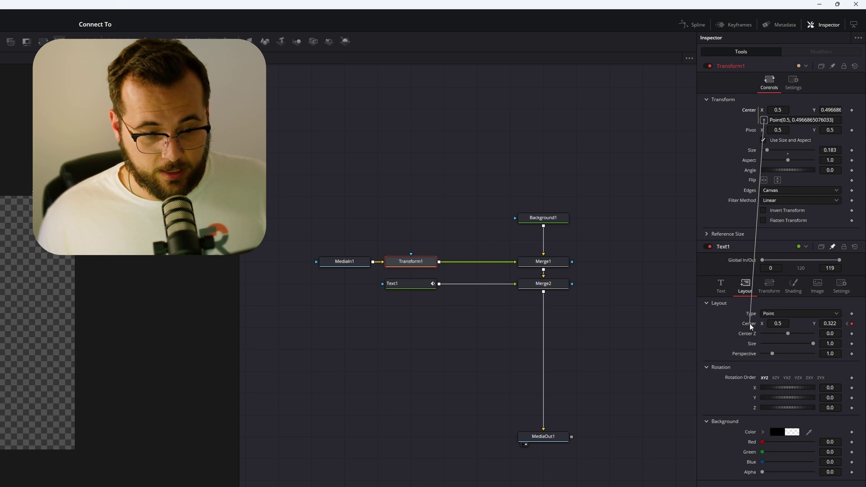
{"action": "left_click_drag", "start_coordinate": [750, 326], "coordinate": [750, 327]}
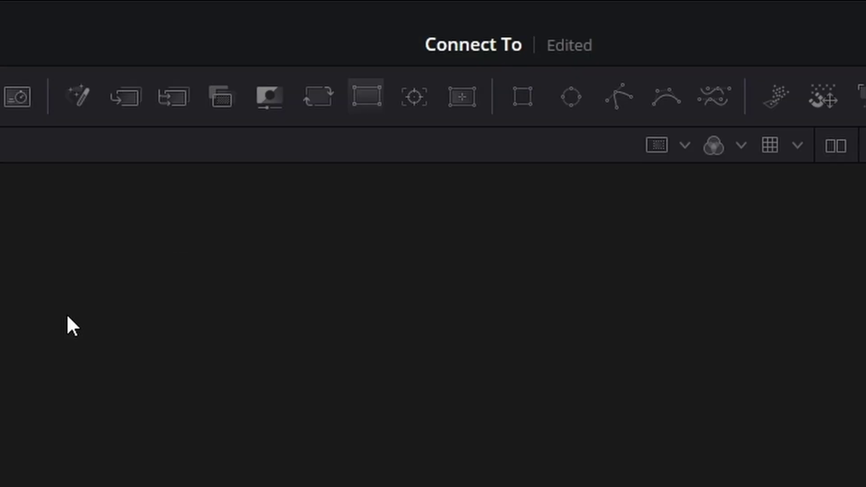
Insert Transform2 after Transform1 and raise the logo to Center Y about 0.668
{"action": "left_click", "coordinate": [404, 23]}
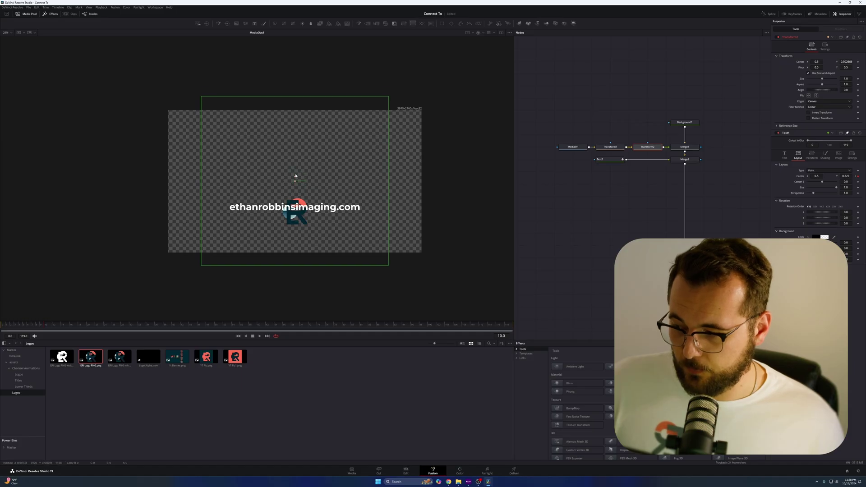
{"action": "left_click_drag", "start_coordinate": [297, 177], "coordinate": [297, 150]}
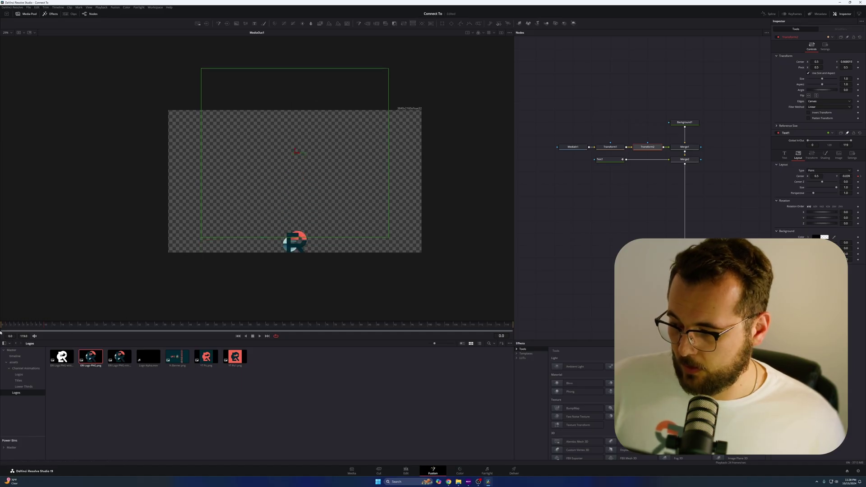